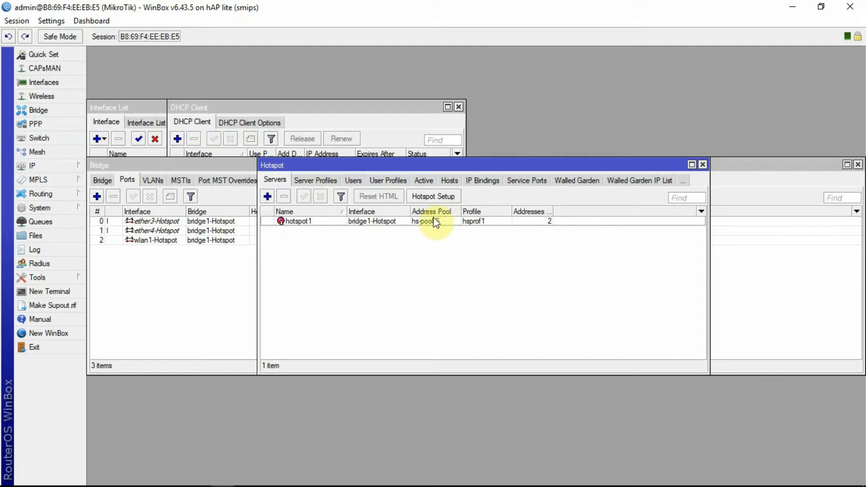
Show the Active hotspot sessions (admin from 10.10.10.254), then glance at the Wi-Fi network list
{"action": "left_click", "coordinate": [424, 183]}
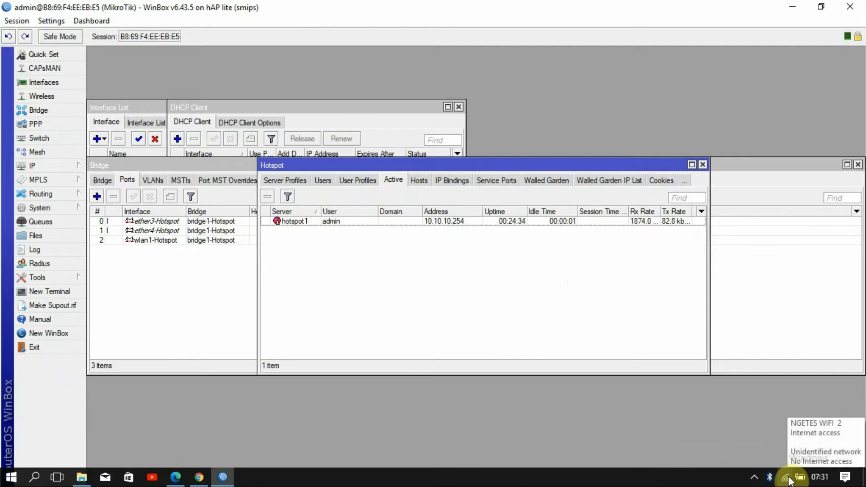
{"action": "left_click", "coordinate": [788, 478]}
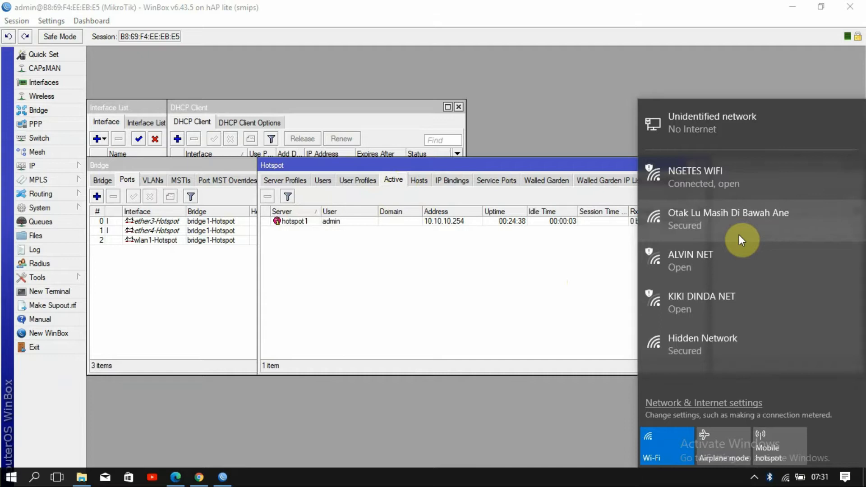
{"action": "left_click", "coordinate": [427, 287]}
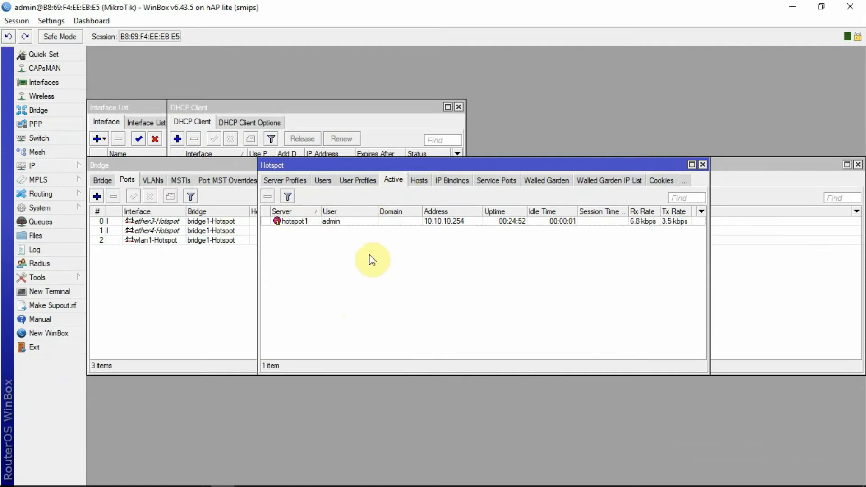
Move through the Users tab to the User Profiles list, which holds only the default profile
{"action": "left_click", "coordinate": [319, 182]}
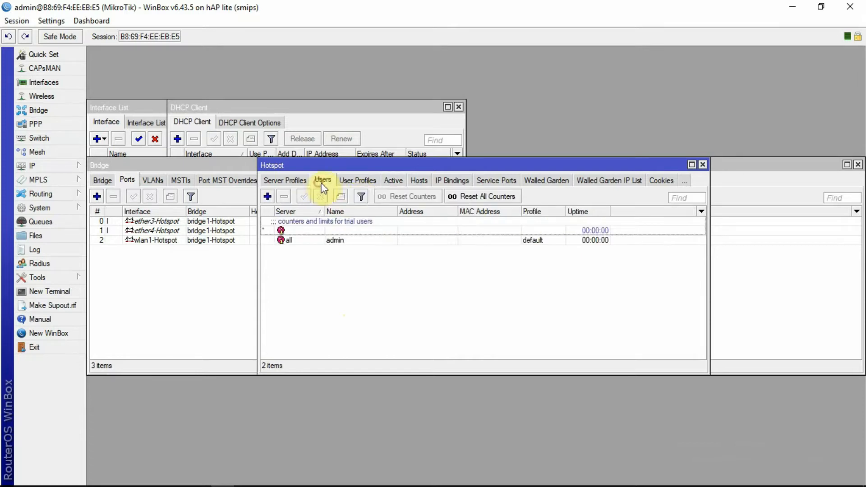
{"action": "left_click", "coordinate": [355, 180]}
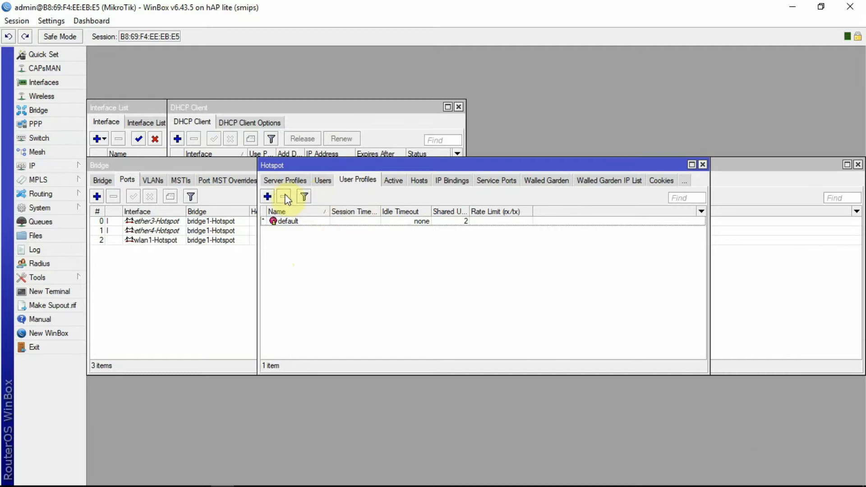
Create a new hotspot user profile and name it 'Paket 10K'
{"action": "left_click", "coordinate": [268, 197]}
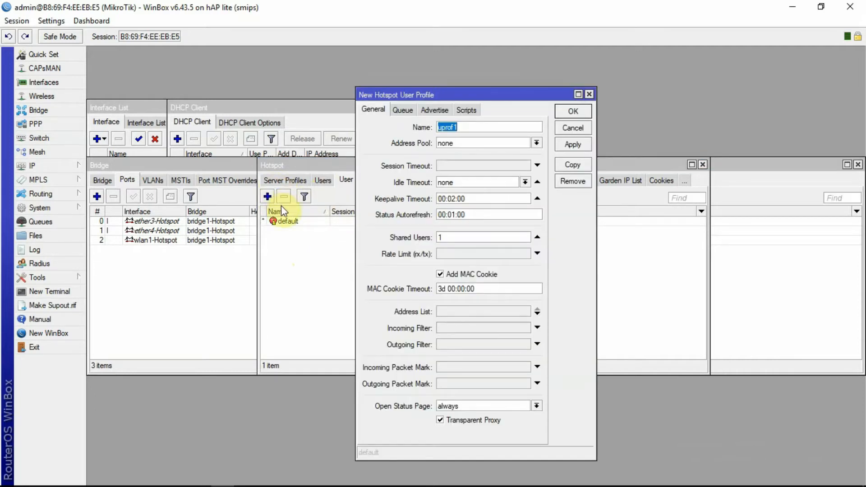
{"action": "left_click", "coordinate": [466, 126]}
{"action": "double_click", "coordinate": [444, 127]}
{"action": "type", "text": "Paket 10K"}
Set the profile's address pool to none and clear the shared users value
{"action": "left_click", "coordinate": [537, 144]}
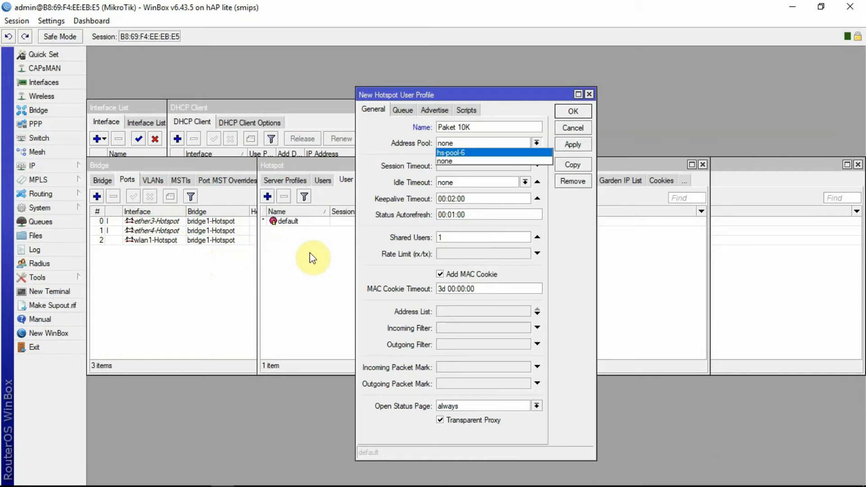
{"action": "left_click", "coordinate": [480, 160]}
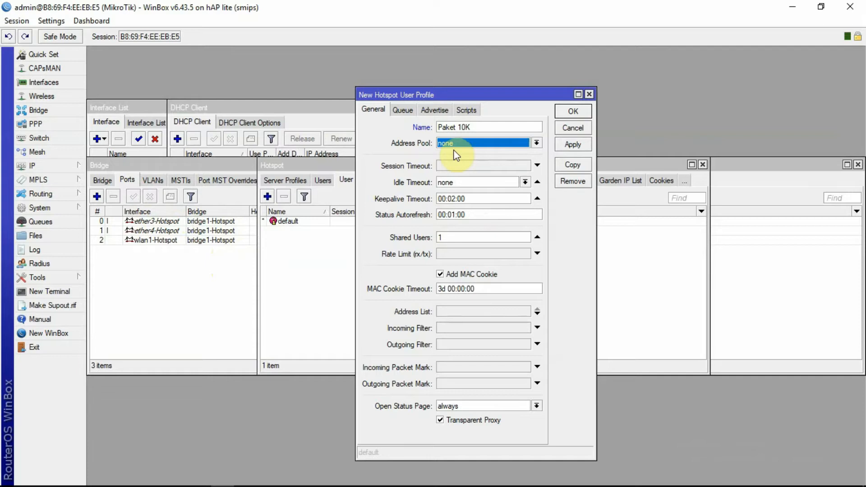
{"action": "left_click", "coordinate": [453, 236]}
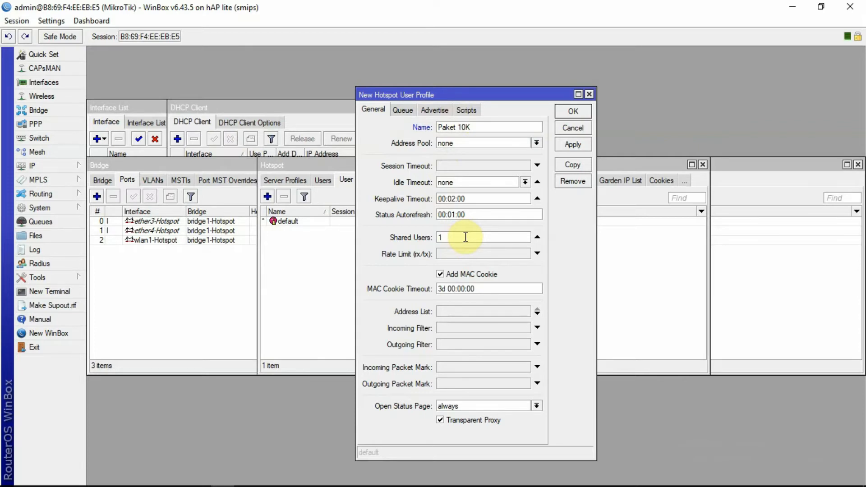
{"action": "key", "text": "BackSpace"}
Set the Paket 10K profile's shared users to 3
{"action": "type", "text": "10"}
{"action": "type", "text": "0"}
{"action": "key", "text": "BackSpace"}
{"action": "key", "text": "BackSpace"}
{"action": "type", "text": "3"}
{"action": "key", "text": "BackSpace"}
{"action": "key", "text": "BackSpace"}
{"action": "type", "text": "3"}
Give Paket 10K a 1M/2M rate limit, then apply and save the profile
{"action": "left_click", "coordinate": [475, 253]}
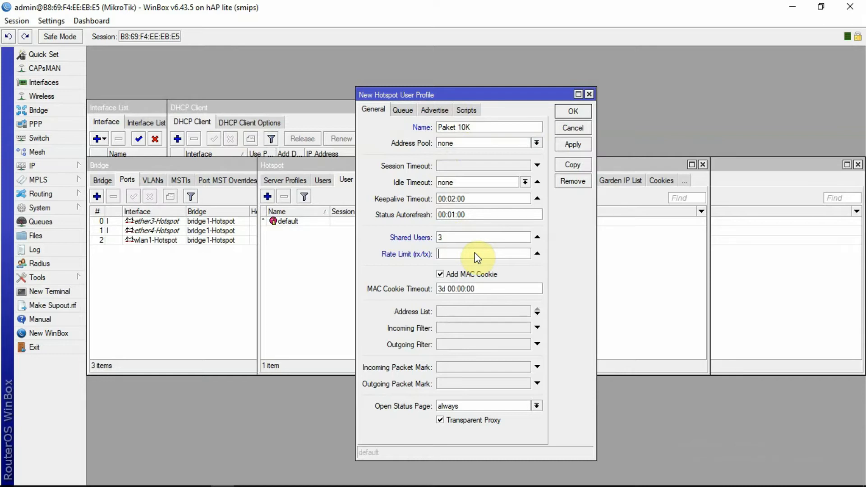
{"action": "left_click", "coordinate": [523, 268]}
{"action": "left_click", "coordinate": [457, 254]}
{"action": "type", "text": "1M/2M"}
{"action": "left_click", "coordinate": [572, 144]}
{"action": "left_click", "coordinate": [573, 111]}
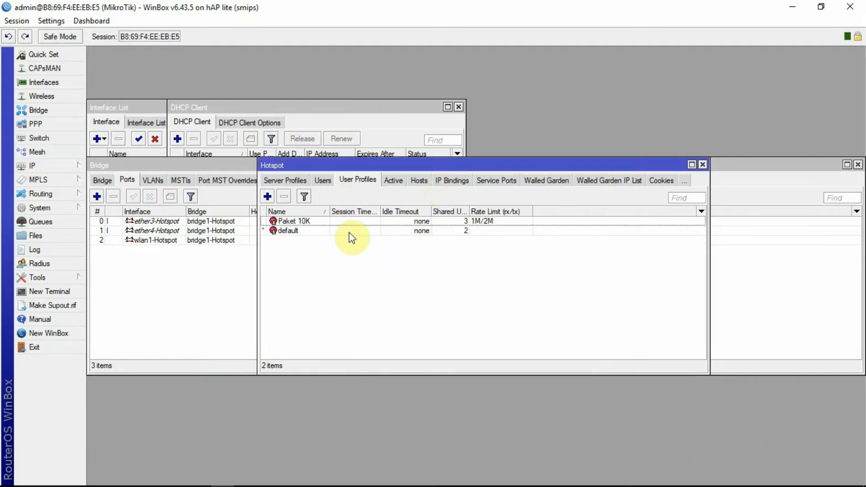
Add a new user profile named 'Paket 5K' with 10 shared users
{"action": "left_click", "coordinate": [267, 196]}
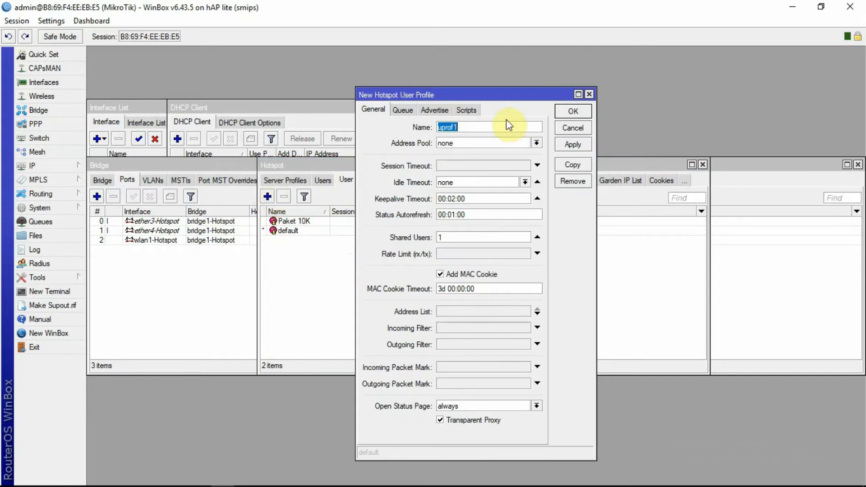
{"action": "type", "text": "Paket 5K"}
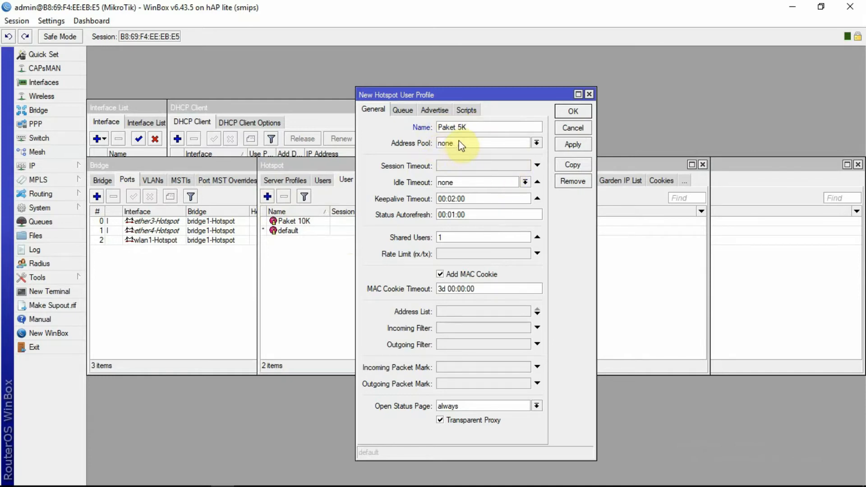
{"action": "left_click", "coordinate": [458, 238]}
{"action": "key", "text": "BackSpace"}
{"action": "type", "text": "2"}
{"action": "key", "text": "BackSpace"}
{"action": "type", "text": "10"}
Give Paket 5K a 512K/1M rate limit, save it, and return to the hotspot users list
{"action": "left_click", "coordinate": [459, 255]}
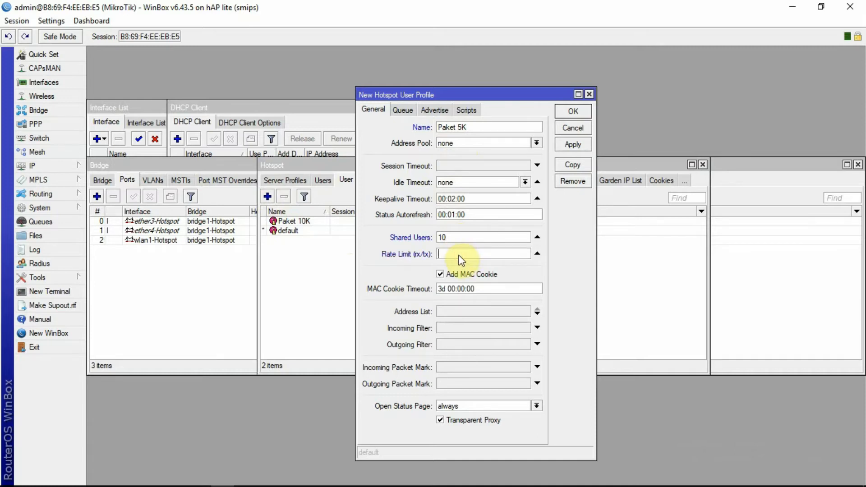
{"action": "type", "text": "512K/1M"}
{"action": "left_click", "coordinate": [571, 147]}
{"action": "left_click", "coordinate": [572, 111]}
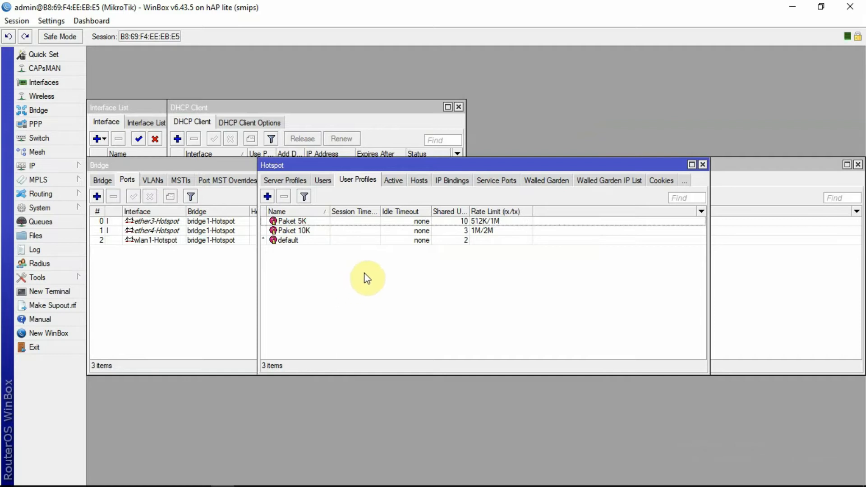
{"action": "left_click", "coordinate": [322, 183]}
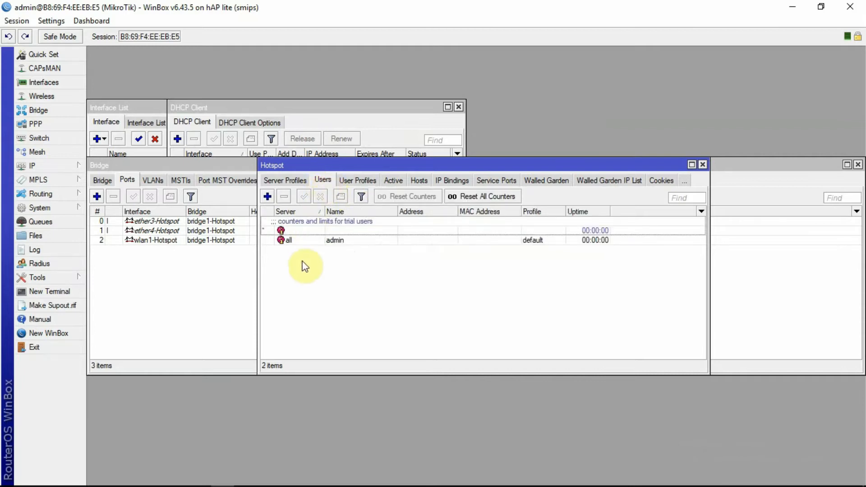
Add hotspot user 'tes1' on server all with a password and apply it
{"action": "left_click", "coordinate": [267, 197]}
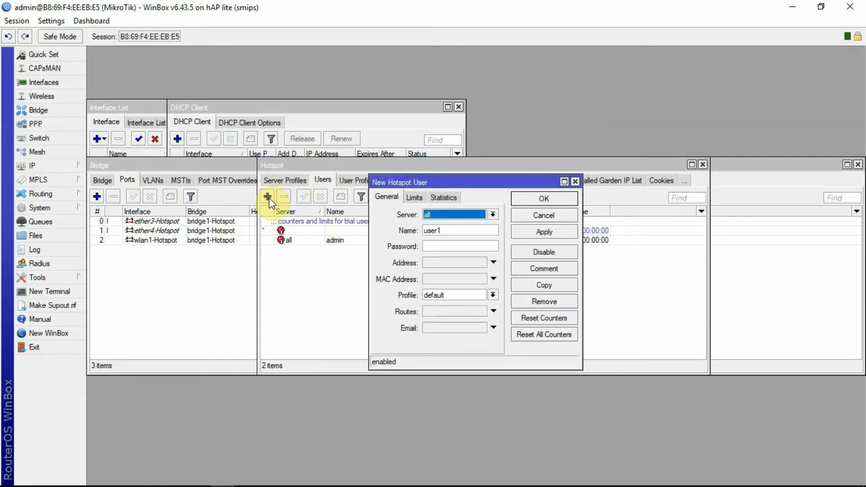
{"action": "left_click", "coordinate": [493, 214]}
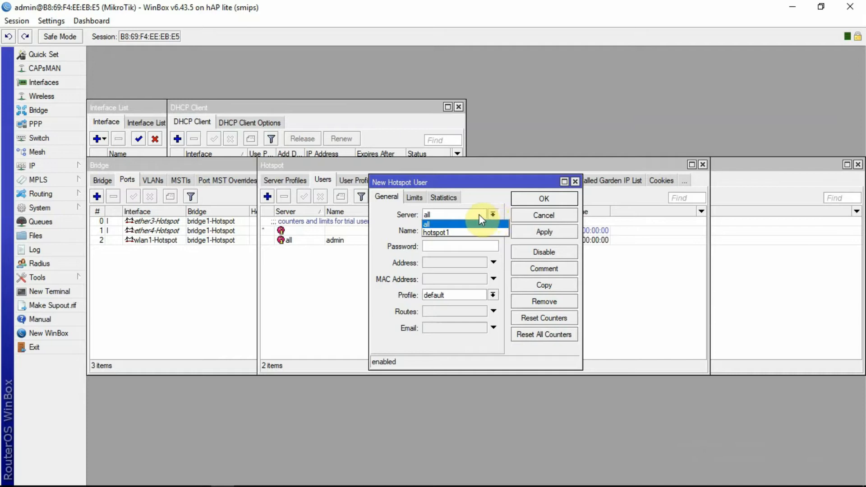
{"action": "left_click", "coordinate": [479, 215]}
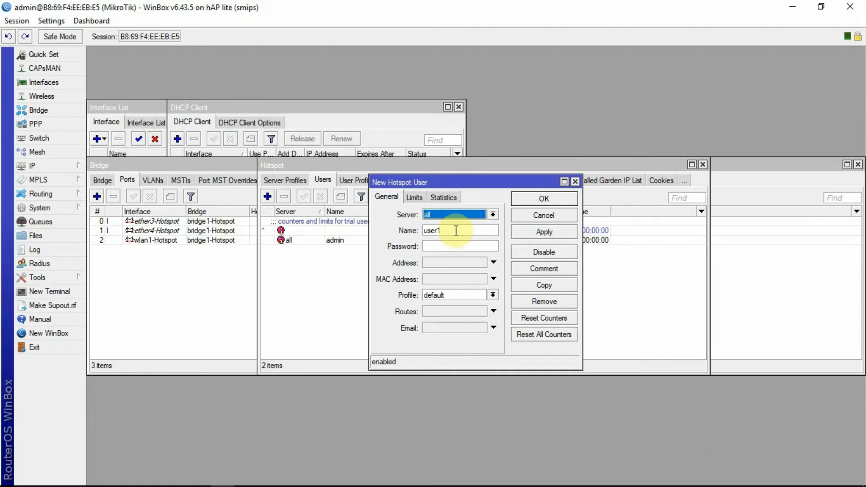
{"action": "left_click_drag", "start_coordinate": [456, 230], "coordinate": [424, 229]}
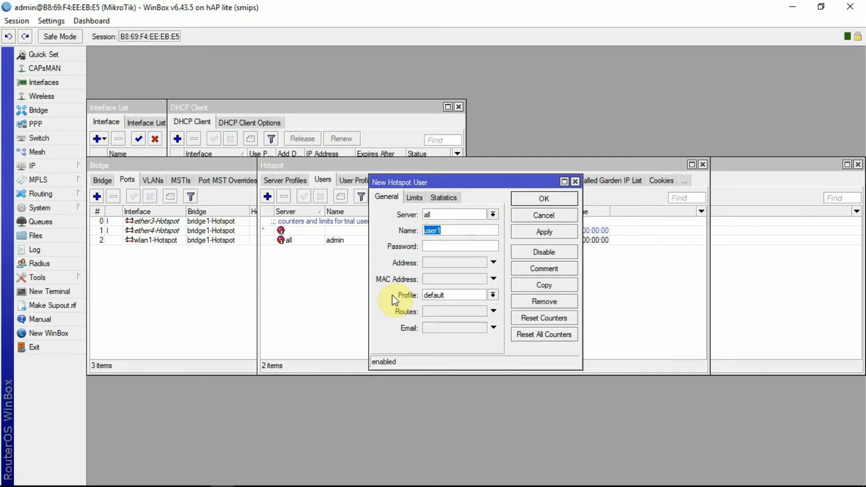
{"action": "type", "text": "tes1"}
{"action": "left_click", "coordinate": [438, 246]}
{"action": "type", "text": "1234"}
{"action": "left_click", "coordinate": [549, 232]}
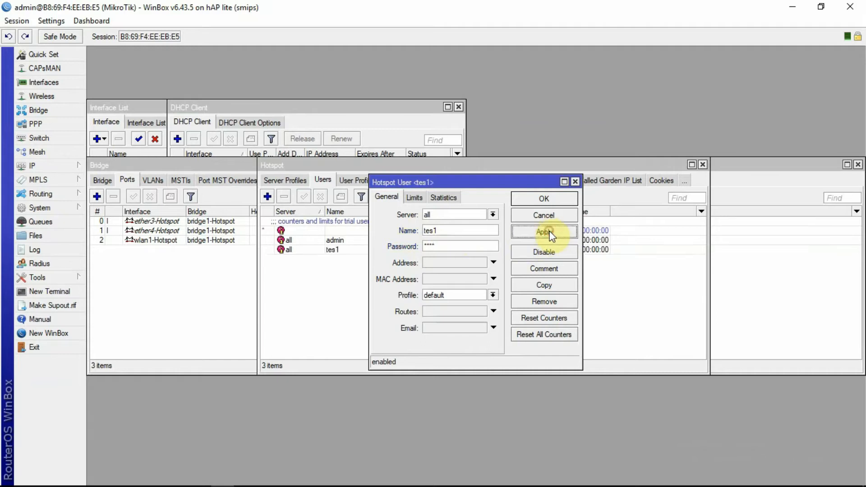
Close the tes1 user dialog, review profiles and users, then view the Active sessions list
{"action": "left_click", "coordinate": [539, 198]}
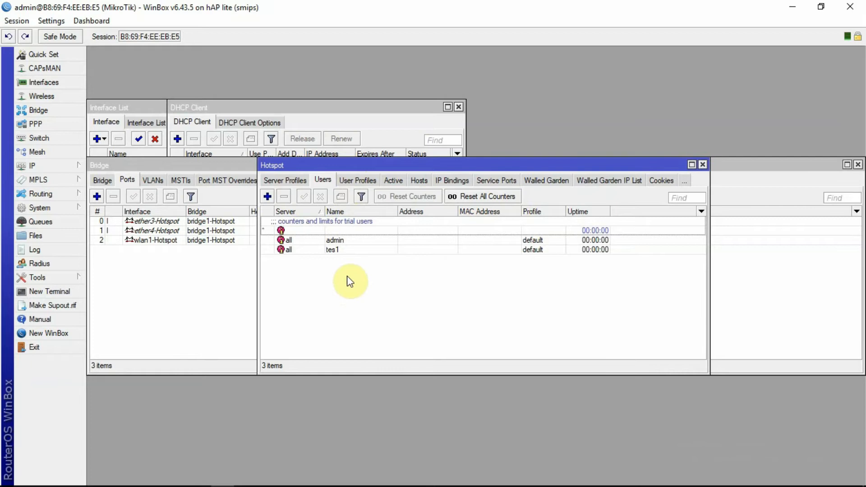
{"action": "left_click", "coordinate": [356, 181]}
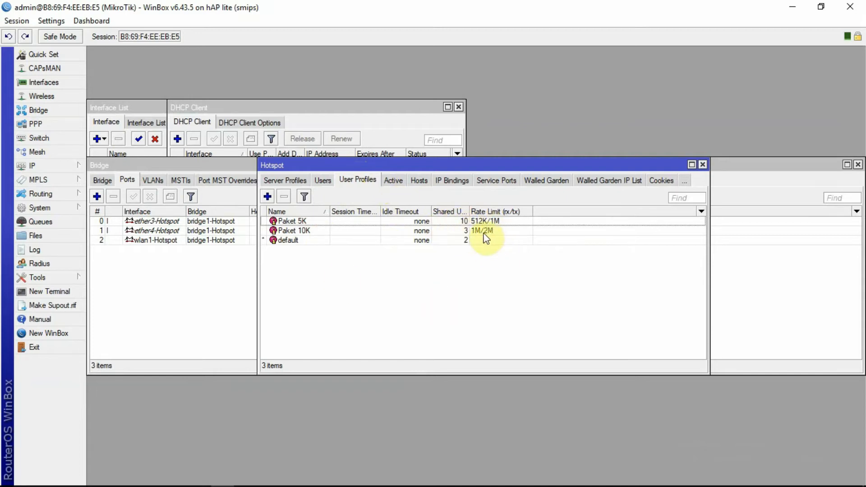
{"action": "left_click", "coordinate": [326, 180]}
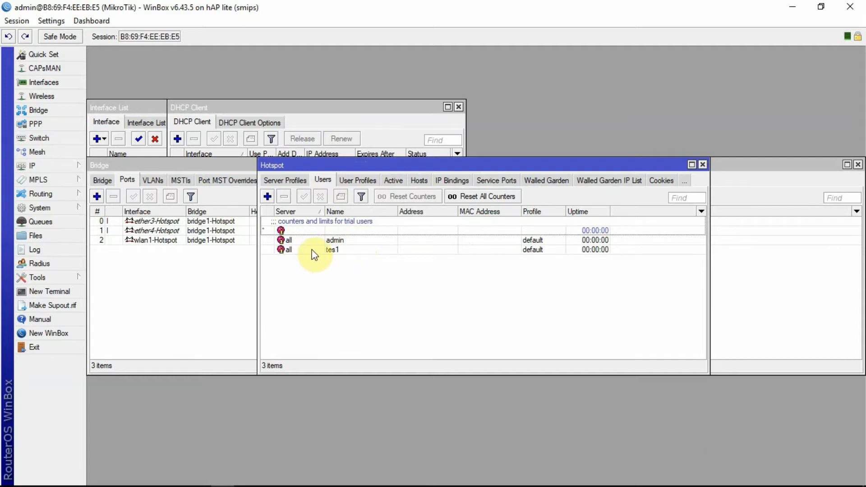
{"action": "left_click", "coordinate": [392, 179]}
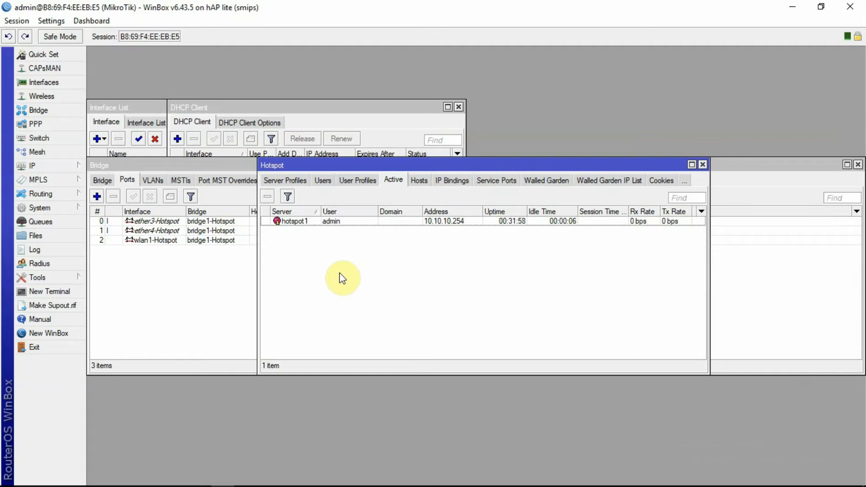
Recheck the Active list until tes1 appears logged in from 10.10.10.253
{"action": "left_click", "coordinate": [322, 181]}
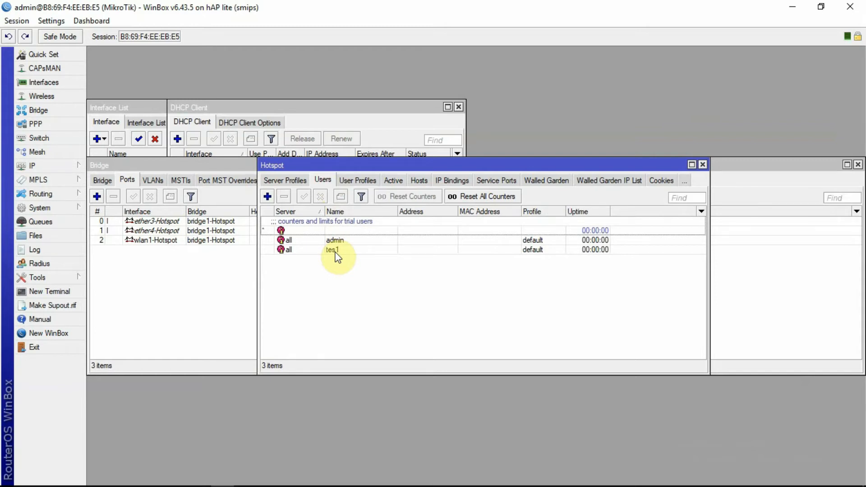
{"action": "left_click", "coordinate": [393, 180]}
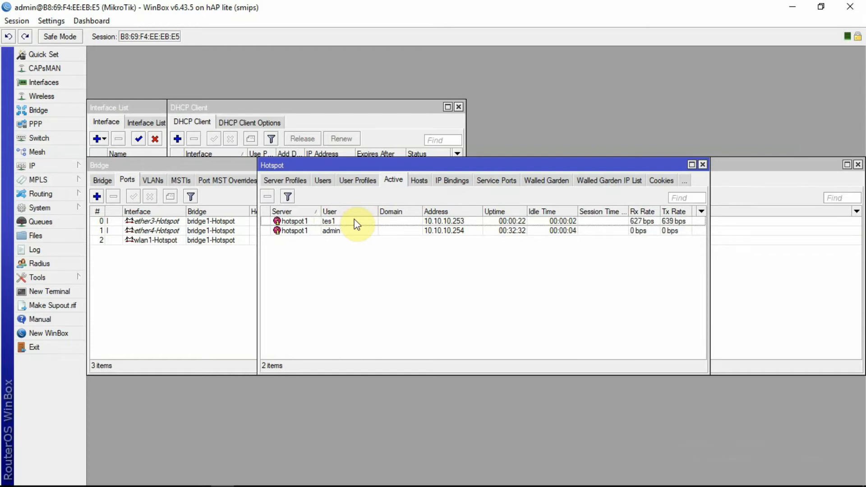
Review the Paket 5K and Paket 10K profiles, ending on the users list with admin and tes1
{"action": "left_click", "coordinate": [323, 181]}
{"action": "left_click", "coordinate": [360, 181]}
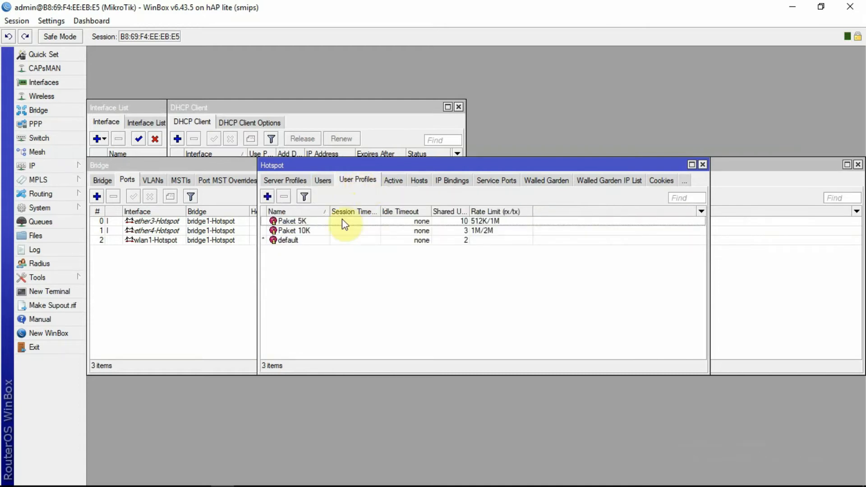
{"action": "left_click", "coordinate": [322, 180]}
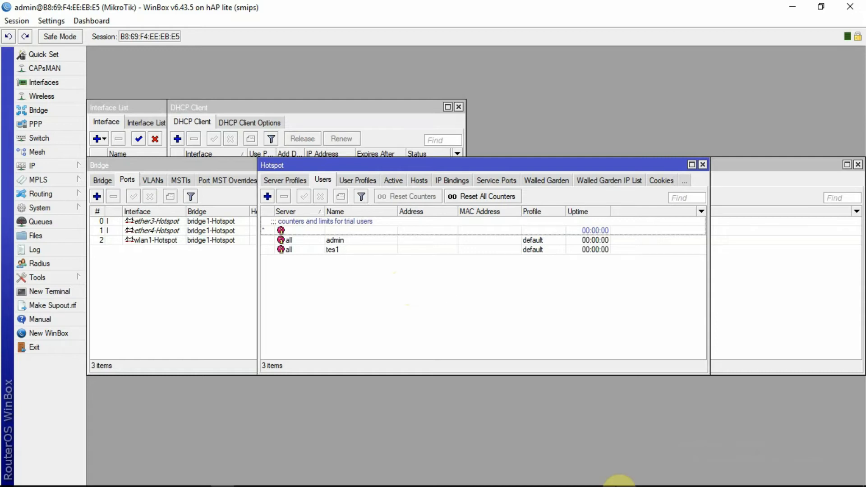
Use the taskbar tray icon menus, ending with the Hotspot Servers list showing hotspot1 on bridge1-Hotspot
{"action": "left_click", "coordinate": [755, 477]}
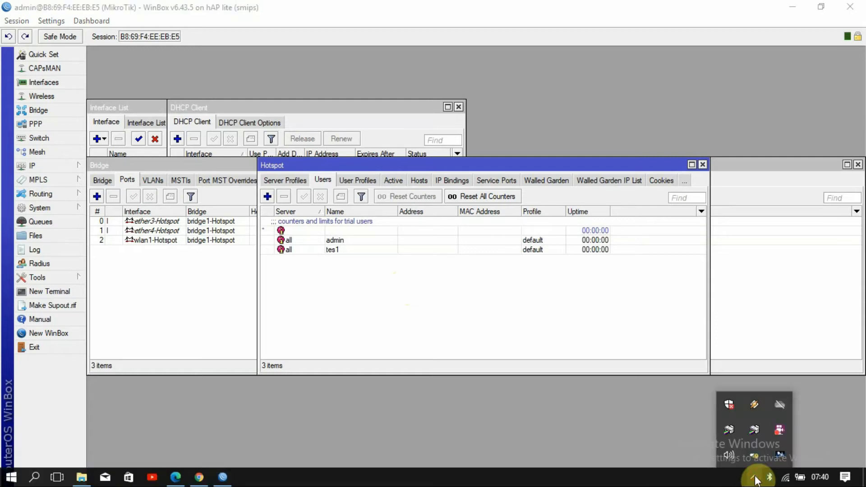
{"action": "right_click", "coordinate": [777, 430]}
{"action": "left_click", "coordinate": [739, 306]}
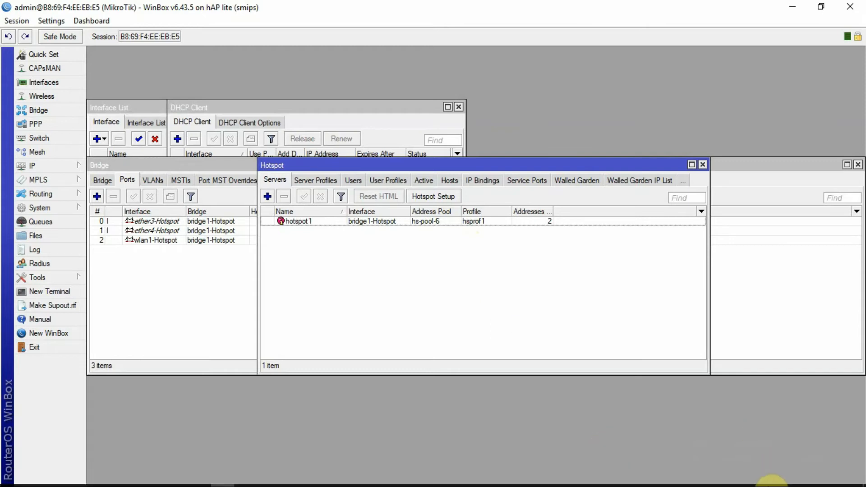
{"action": "left_click", "coordinate": [753, 478]}
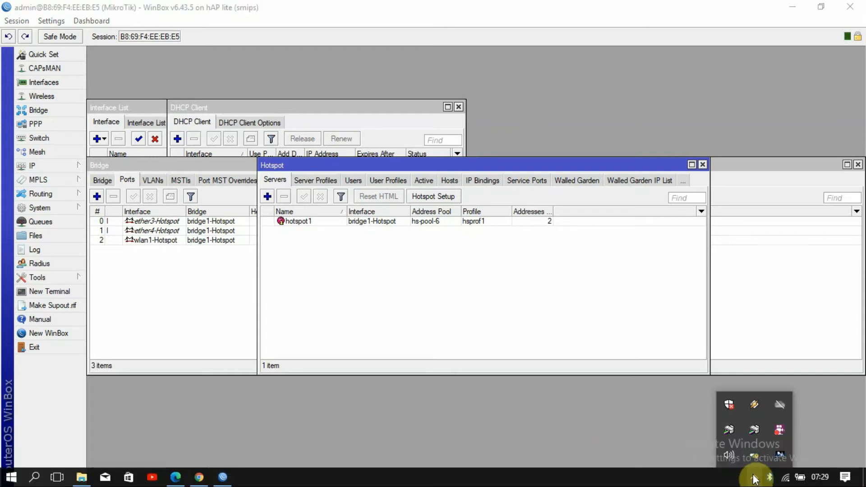
{"action": "right_click", "coordinate": [778, 431]}
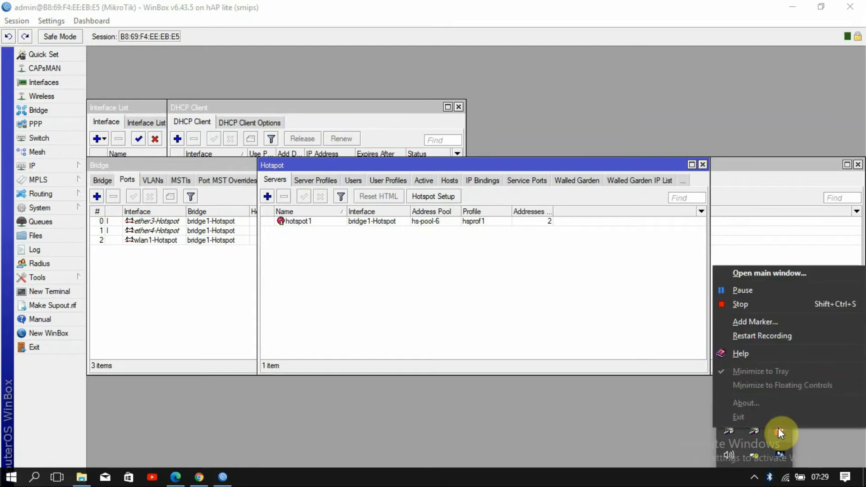
{"action": "left_click", "coordinate": [627, 415]}
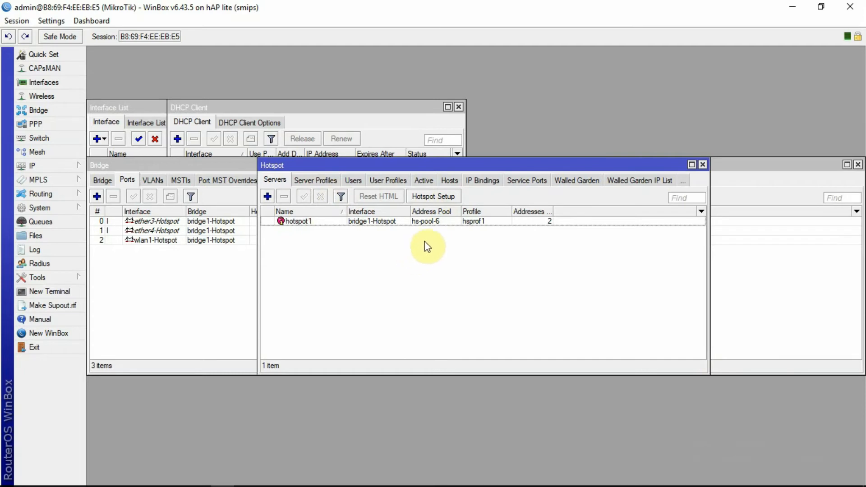
{"action": "left_click", "coordinate": [425, 182]}
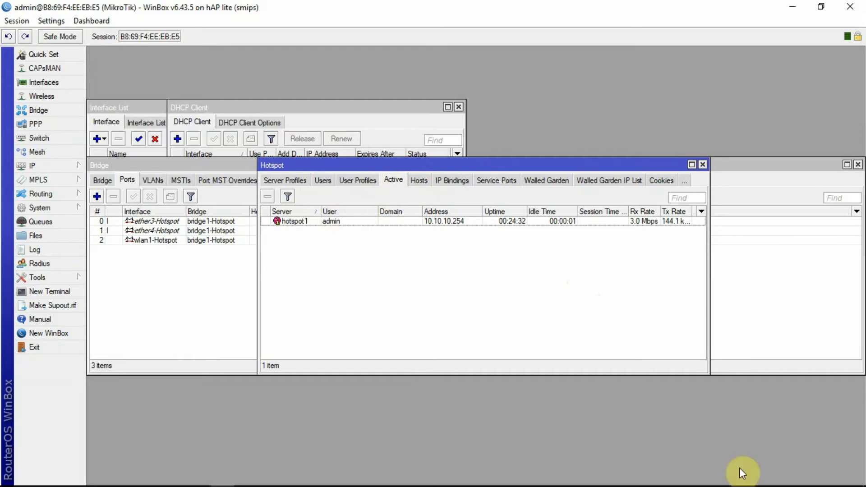
{"action": "mouse_move", "coordinate": [787, 478]}
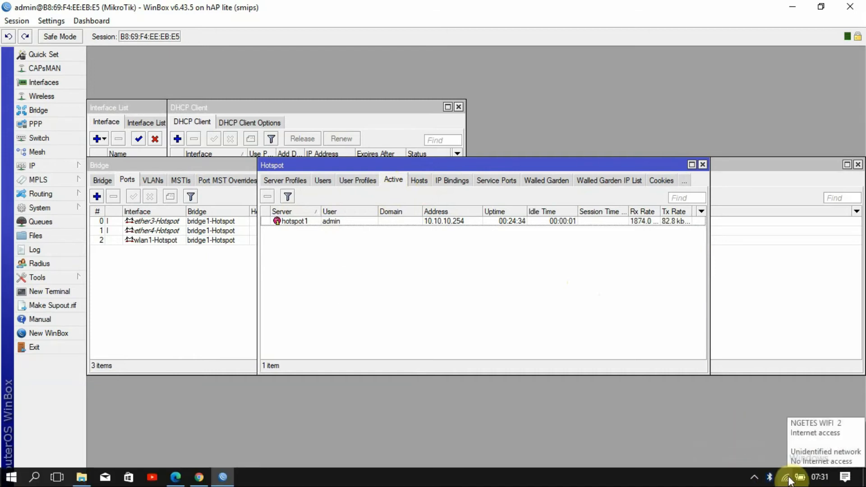
{"action": "left_click", "coordinate": [787, 478]}
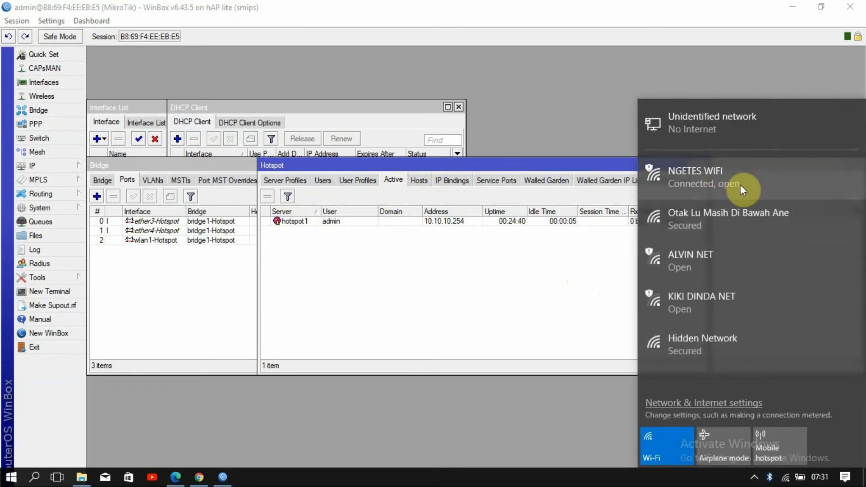
{"action": "left_click", "coordinate": [429, 289]}
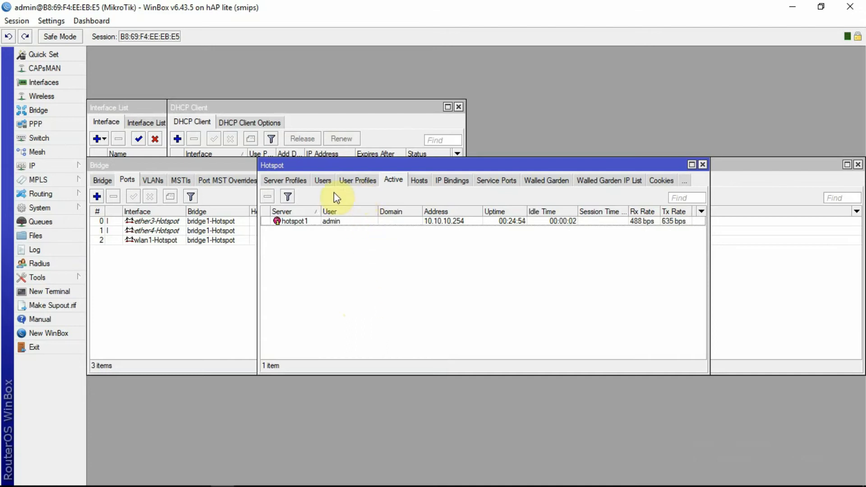
{"action": "left_click", "coordinate": [319, 181]}
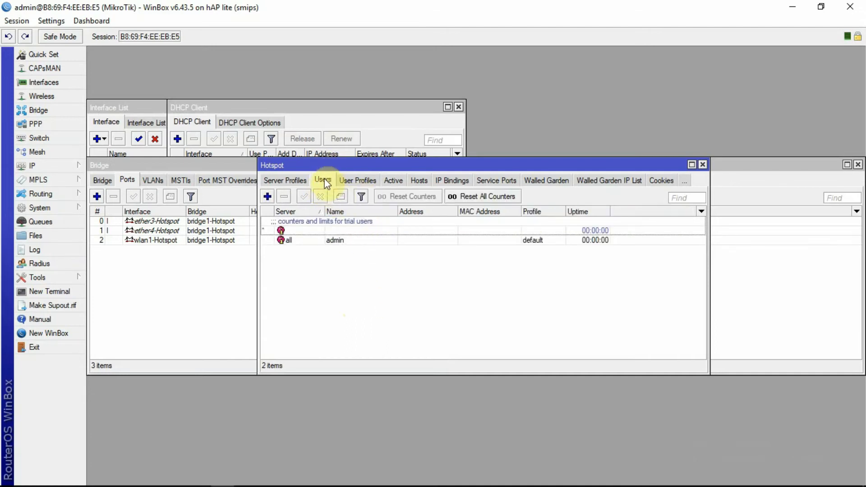
Show the hotspot User Profiles list, which holds only default, and add a new profile
{"action": "left_click", "coordinate": [354, 180]}
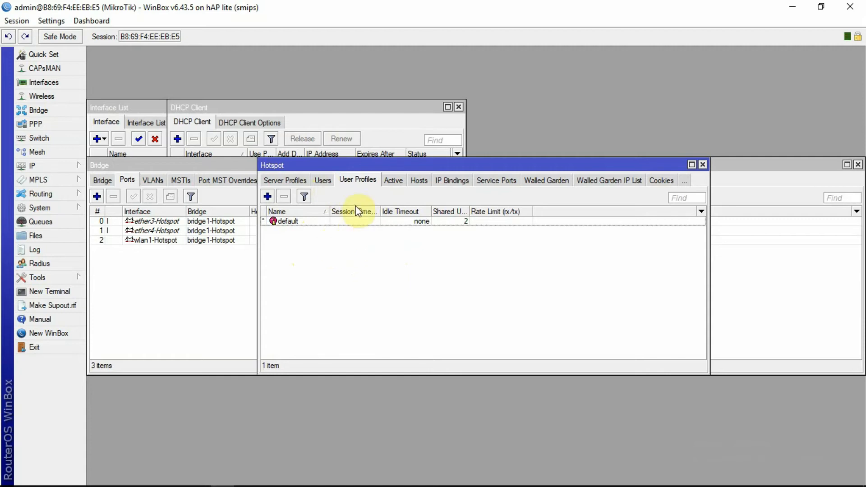
{"action": "left_click", "coordinate": [268, 197]}
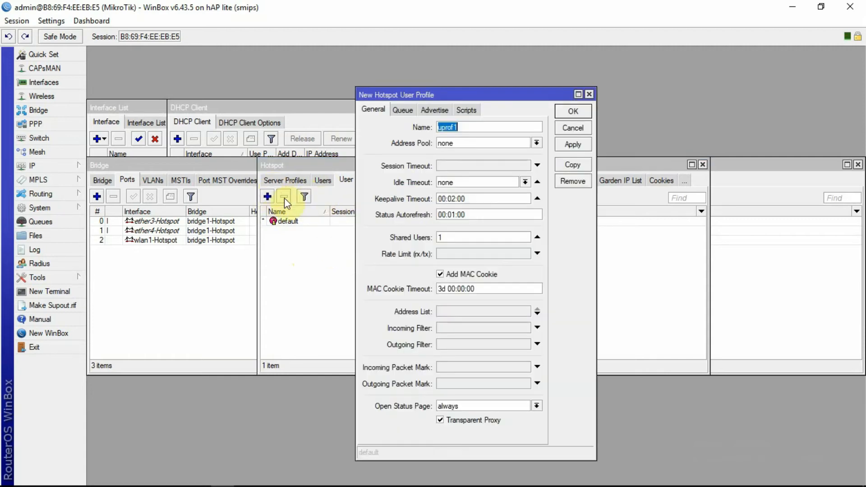
Rename the new profile from uprof1 to 'Paket 10K' and keep its address pool at none
{"action": "left_click", "coordinate": [466, 126]}
{"action": "double_click", "coordinate": [465, 125]}
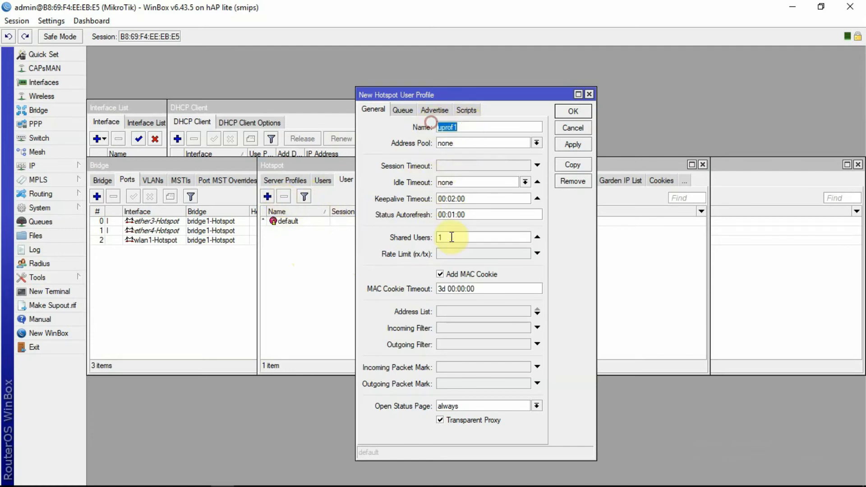
{"action": "type", "text": "Paket"}
{"action": "type", "text": "10K"}
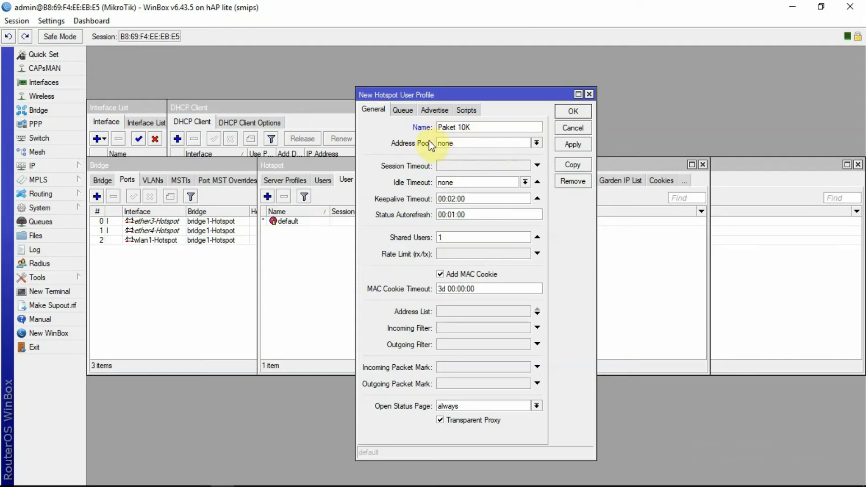
{"action": "left_click", "coordinate": [537, 142]}
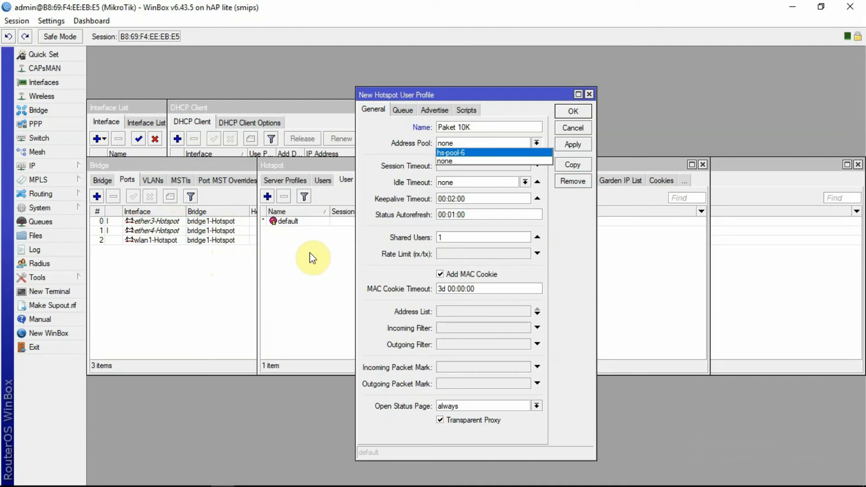
{"action": "left_click", "coordinate": [480, 160]}
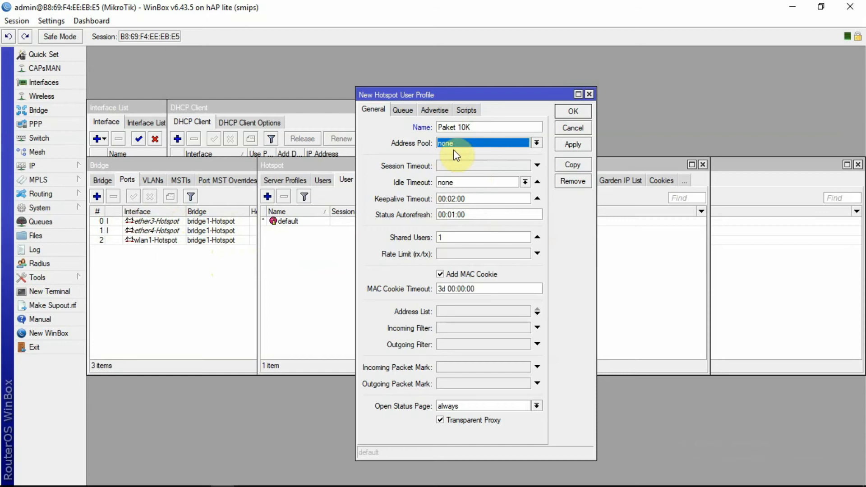
{"action": "left_click", "coordinate": [452, 237]}
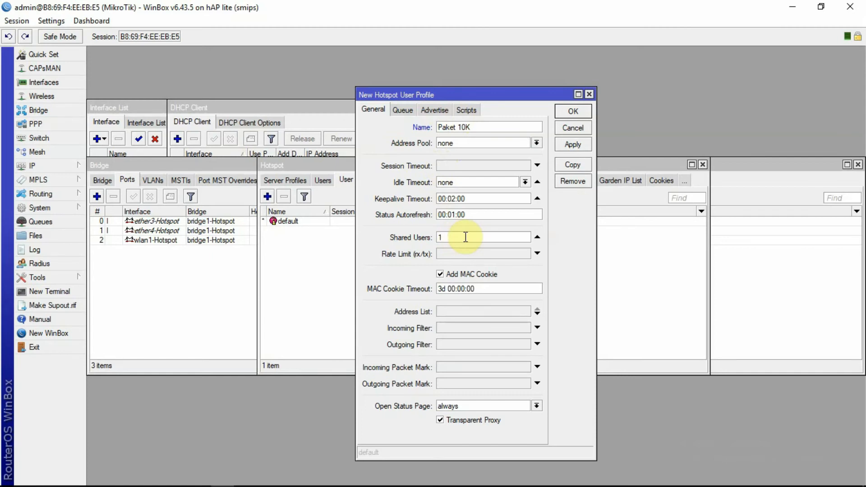
Set the Paket 10K profile's shared users to 3
{"action": "key", "text": "BackSpace"}
{"action": "type", "text": "10"}
{"action": "type", "text": "0"}
{"action": "key", "text": "BackSpace"}
{"action": "key", "text": "BackSpace"}
{"action": "type", "text": "3"}
{"action": "key", "text": "BackSpace"}
{"action": "key", "text": "BackSpace"}
{"action": "type", "text": "3"}
Enter a 1M/2M rate limit, then apply and save the Paket 10K profile
{"action": "left_click", "coordinate": [475, 253]}
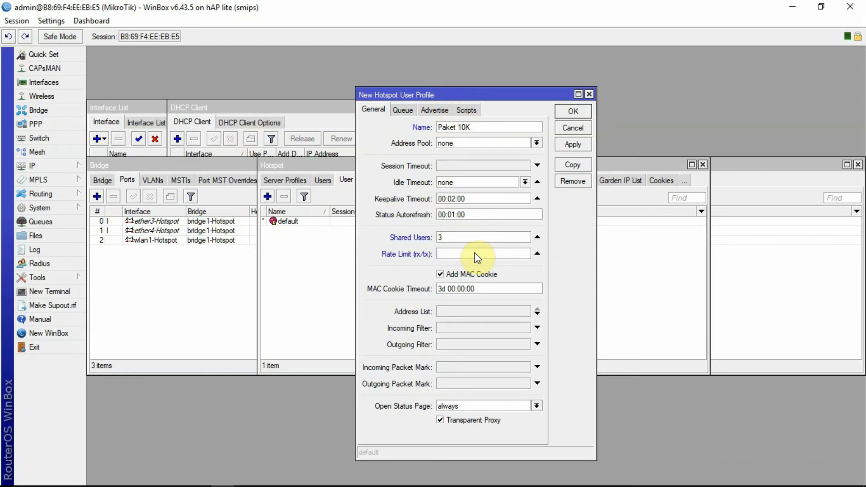
{"action": "left_click", "coordinate": [543, 228]}
{"action": "left_click", "coordinate": [475, 236]}
{"action": "left_click", "coordinate": [456, 254]}
{"action": "type", "text": "1M/2M"}
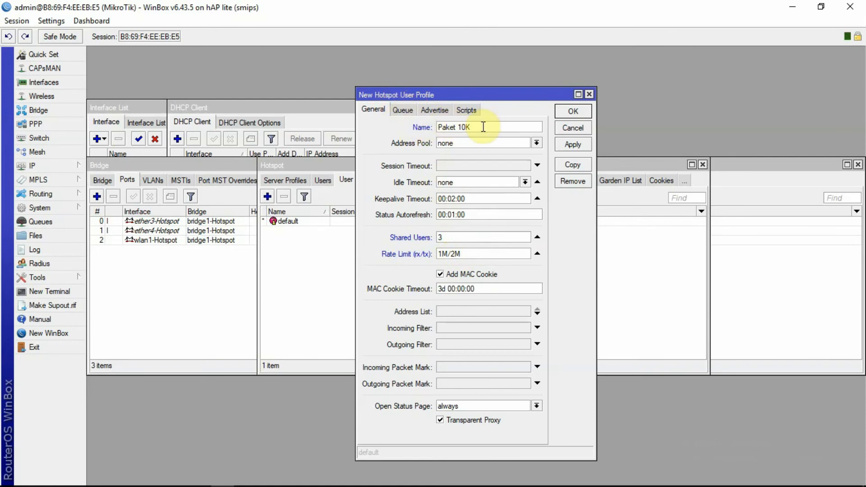
{"action": "left_click", "coordinate": [573, 145]}
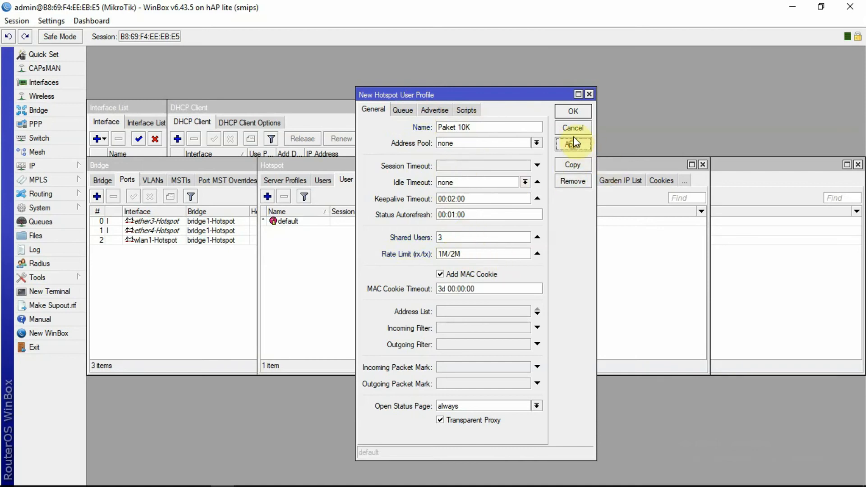
{"action": "left_click", "coordinate": [572, 111]}
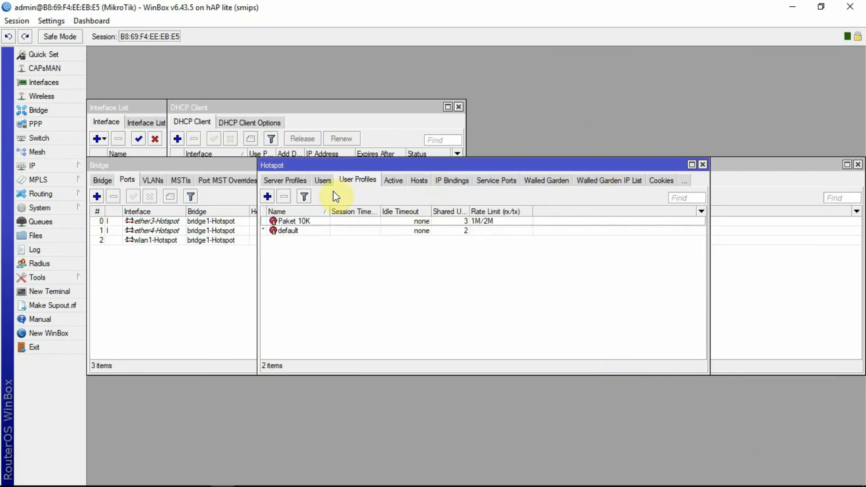
Add another user profile named 'Paket 5K' with 10 shared users
{"action": "left_click", "coordinate": [267, 197]}
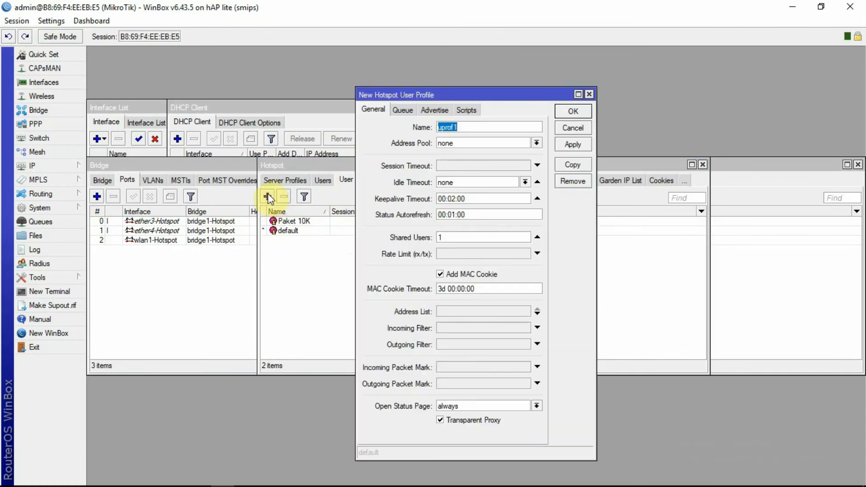
{"action": "type", "text": "Paket 5"}
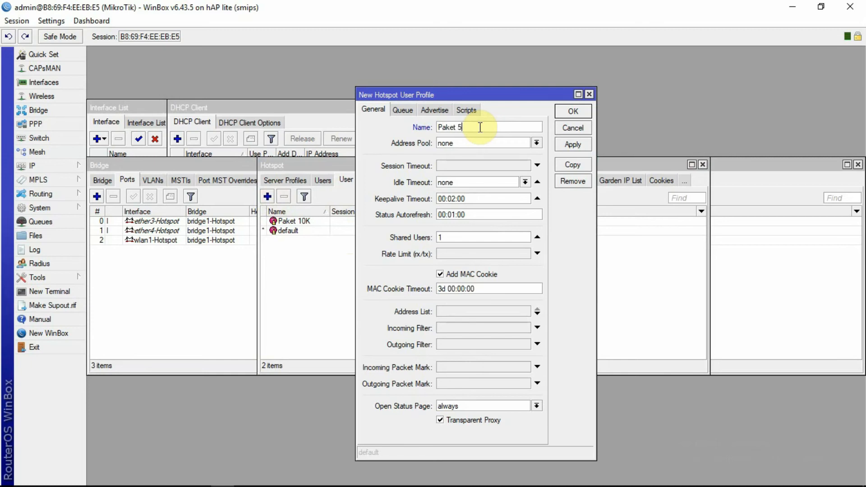
{"action": "type", "text": "K"}
{"action": "left_click", "coordinate": [458, 239]}
{"action": "key", "text": "BackSpace"}
{"action": "type", "text": "2"}
{"action": "key", "text": "BackSpace"}
{"action": "type", "text": "10"}
Give Paket 5K a 512K/1M rate limit, then apply and save it
{"action": "left_click", "coordinate": [459, 255]}
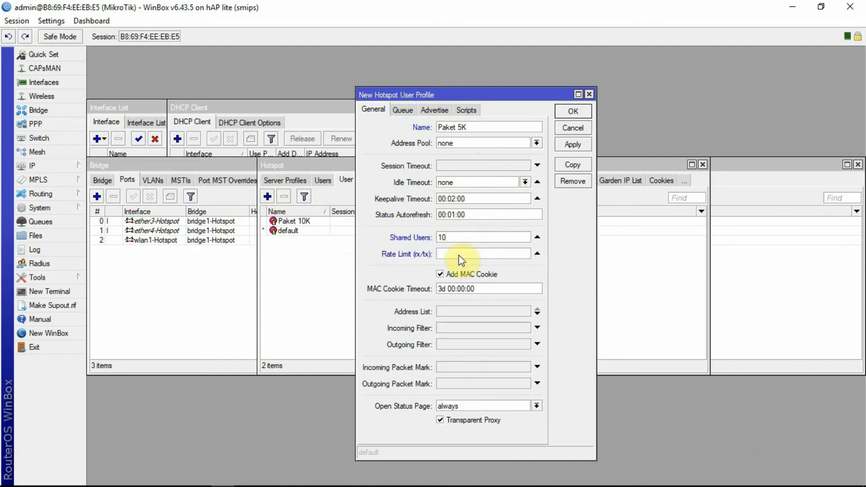
{"action": "type", "text": "512K/1M"}
{"action": "left_click", "coordinate": [571, 145]}
{"action": "left_click", "coordinate": [571, 112]}
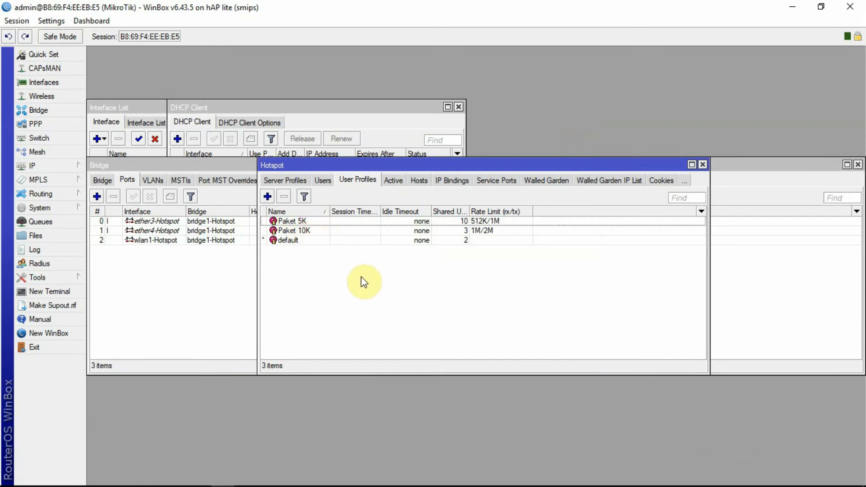
Switch the Hotspot window back to the Users list showing admin
{"action": "left_click", "coordinate": [322, 182]}
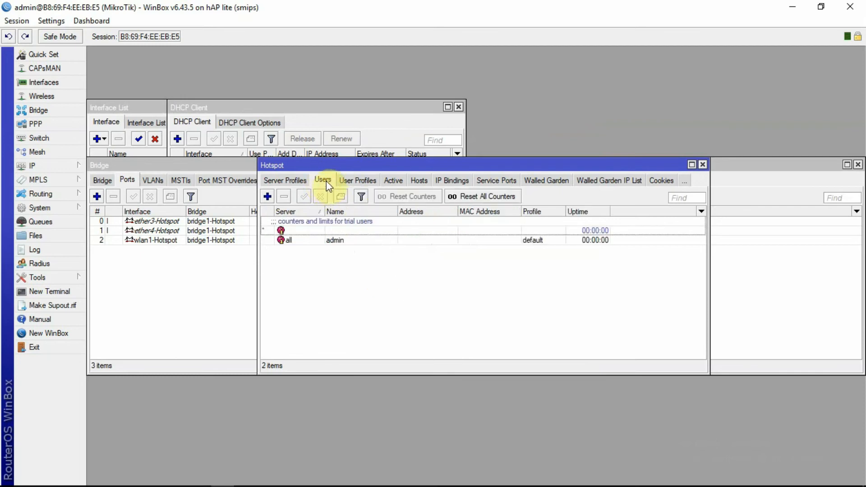
Add hotspot user tes1 with a password, available on all servers, and save it
{"action": "left_click", "coordinate": [267, 197]}
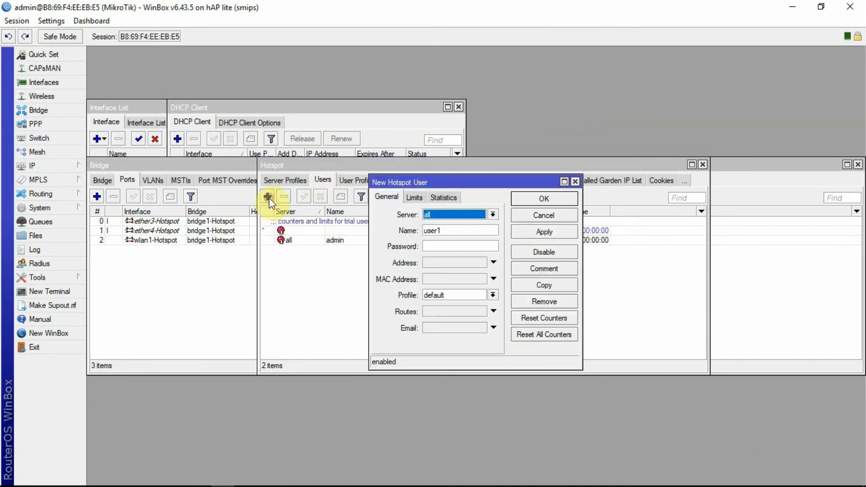
{"action": "left_click", "coordinate": [493, 215]}
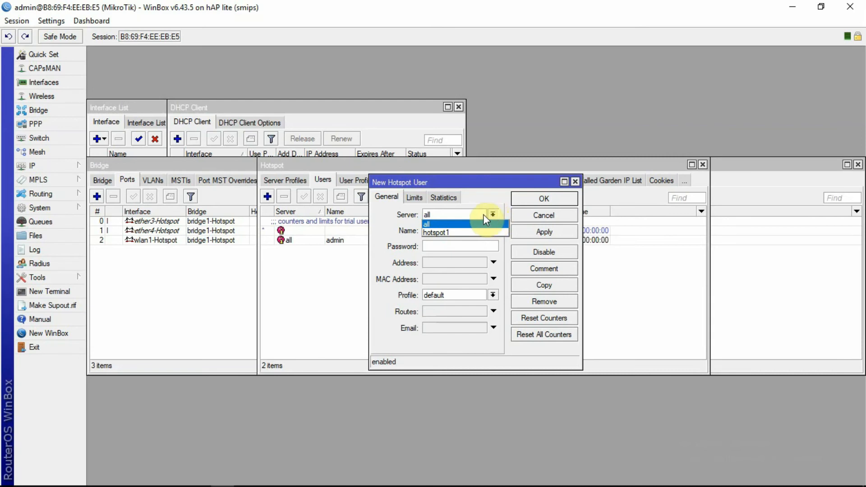
{"action": "left_click", "coordinate": [479, 215]}
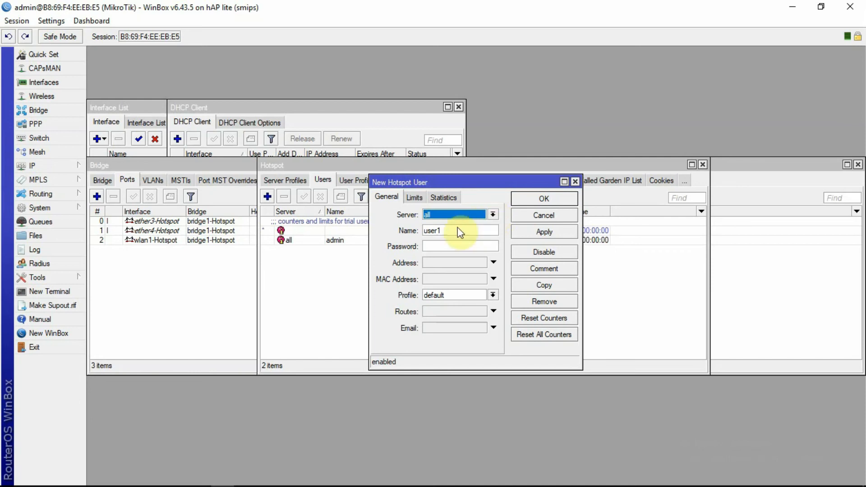
{"action": "left_click_drag", "start_coordinate": [457, 231], "coordinate": [422, 228]}
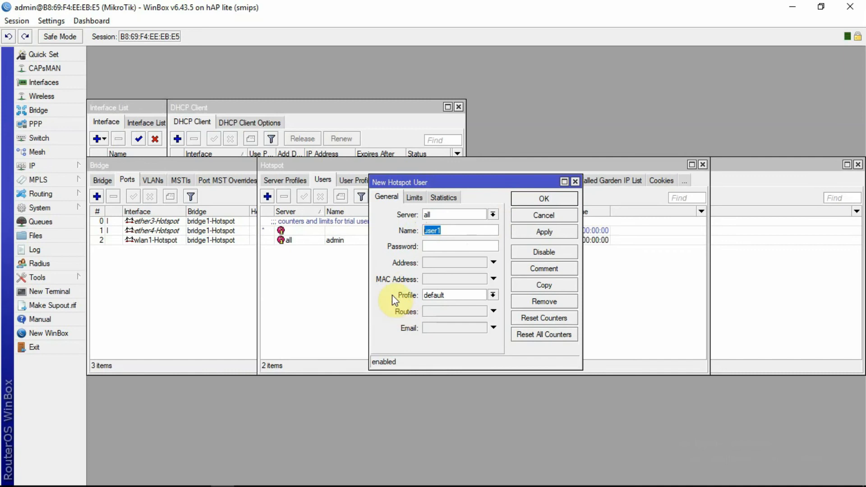
{"action": "type", "text": "tes1"}
{"action": "left_click", "coordinate": [438, 246]}
{"action": "type", "text": "****"}
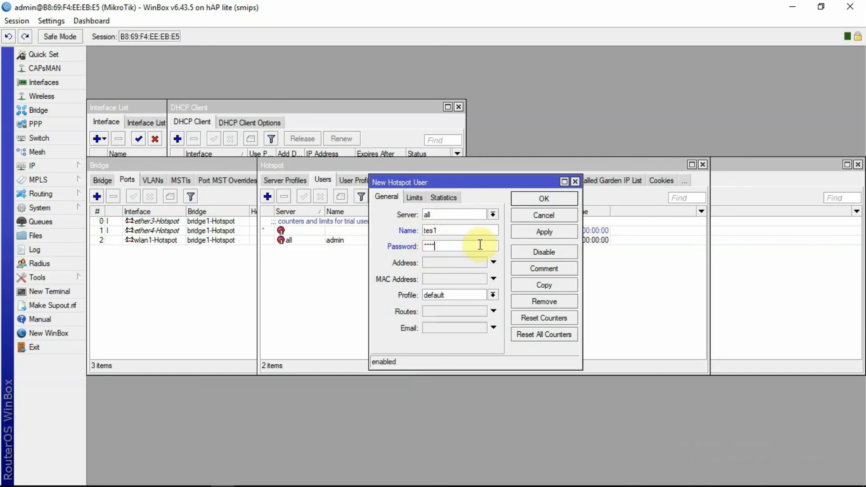
{"action": "left_click", "coordinate": [550, 234]}
{"action": "left_click", "coordinate": [539, 198]}
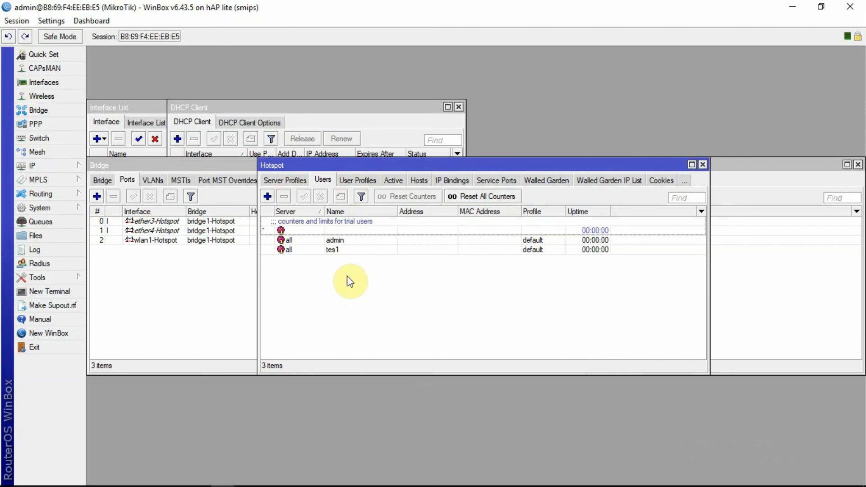
Review the Paket 5K and Paket 10K profiles, then view active sessions, showing only admin
{"action": "left_click", "coordinate": [356, 181]}
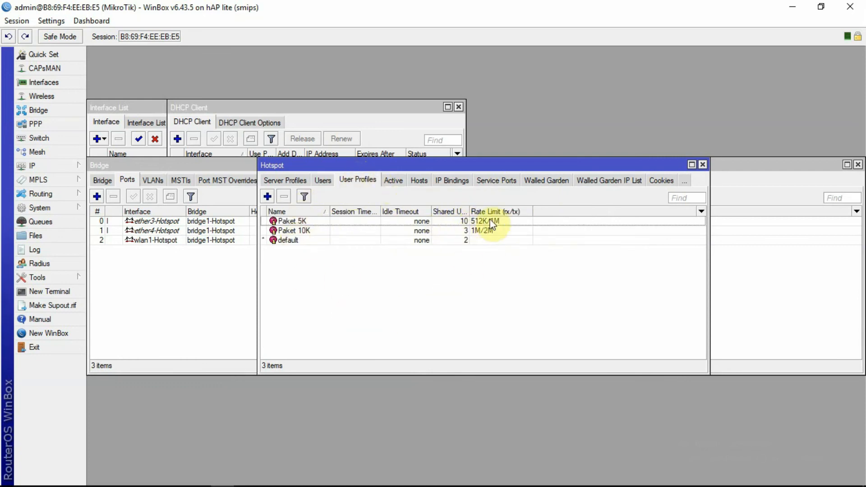
{"action": "left_click", "coordinate": [326, 180]}
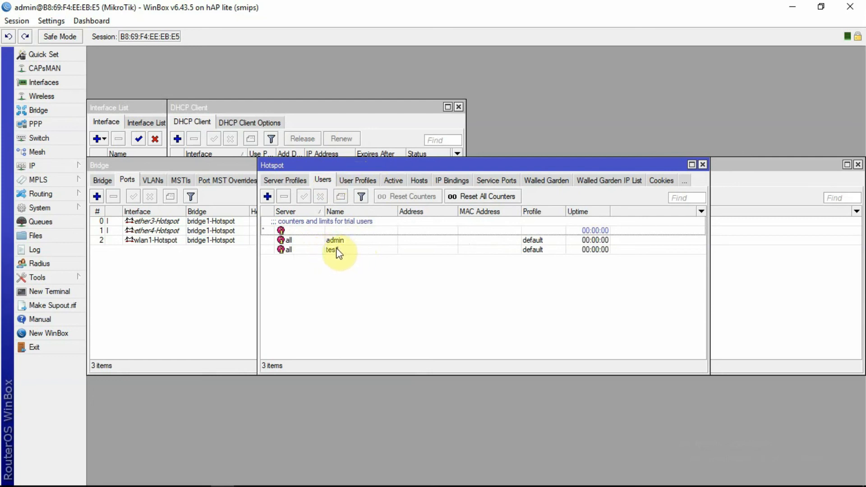
{"action": "left_click", "coordinate": [393, 180]}
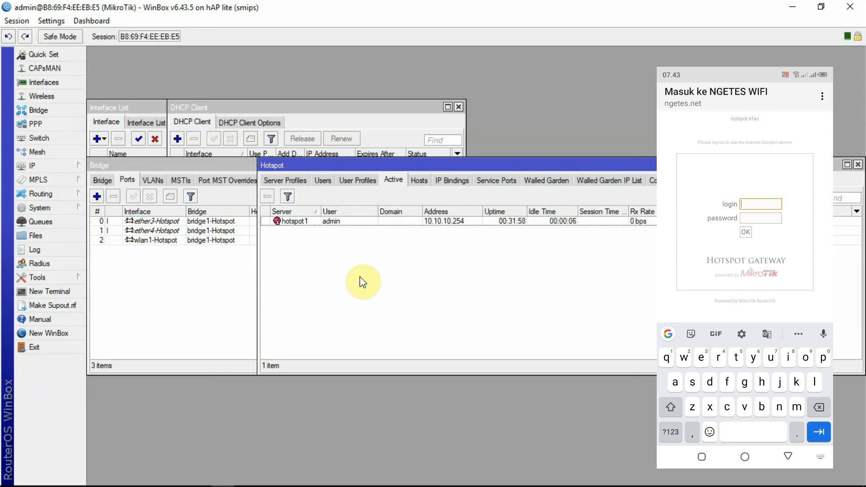
Log in as tes1 with its password, then confirm tes1 appears among active sessions
{"action": "left_click", "coordinate": [326, 180]}
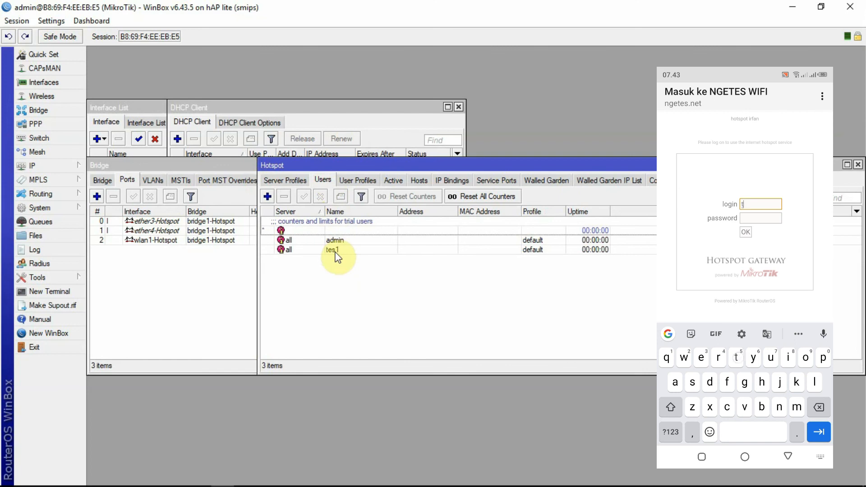
{"action": "type", "text": "1"}
{"action": "key", "text": "Tab"}
{"action": "type", "text": "tes"}
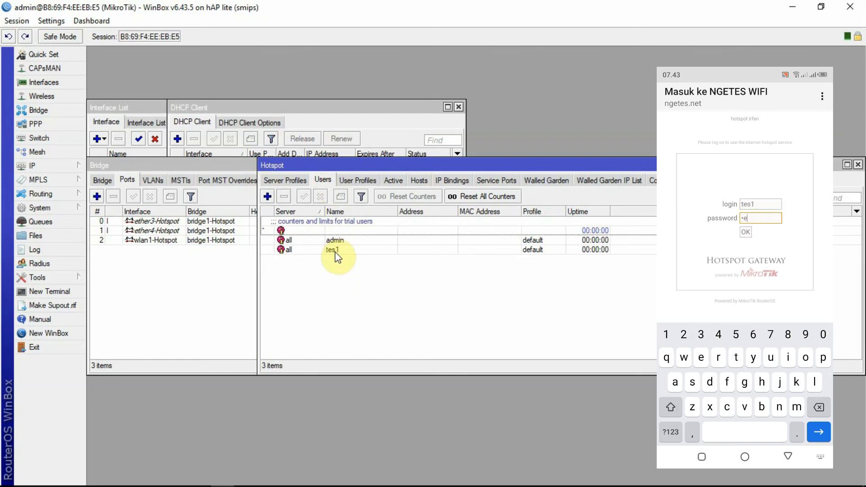
{"action": "type", "text": "1"}
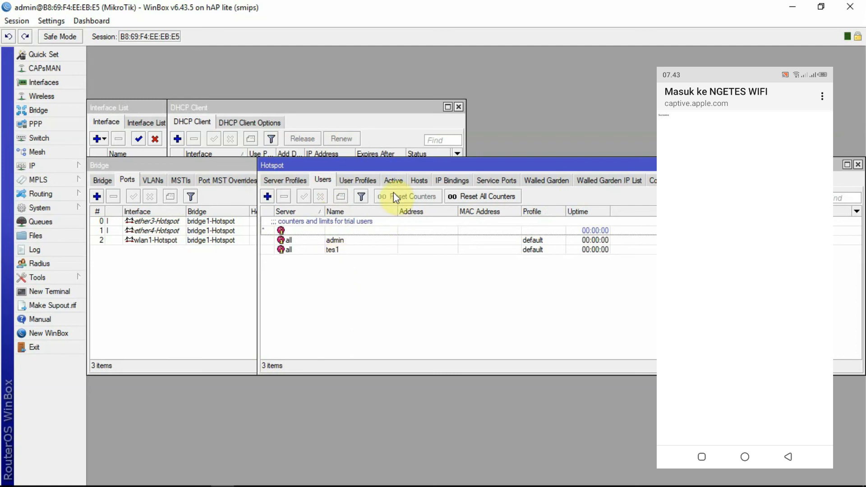
{"action": "left_click", "coordinate": [393, 180]}
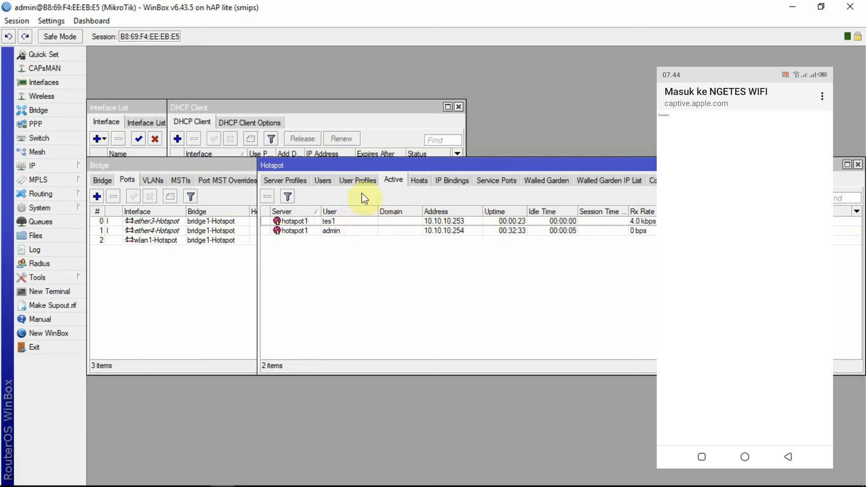
{"action": "left_click", "coordinate": [323, 180]}
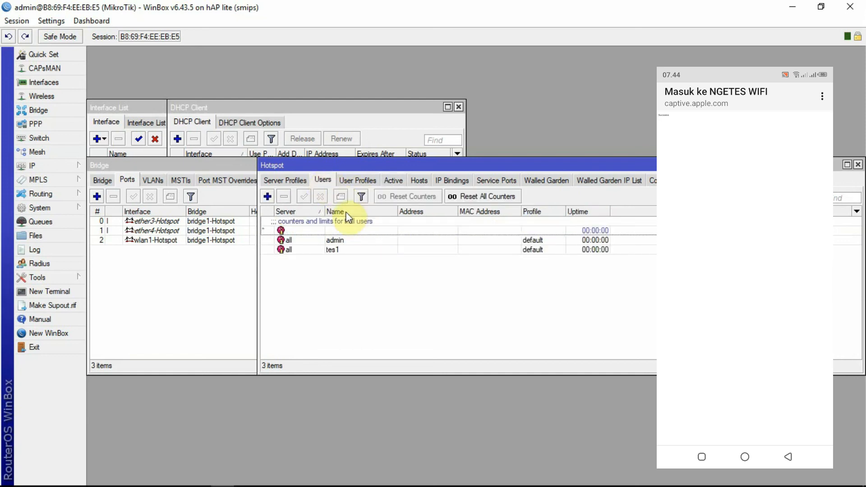
Recheck the user profiles, return to the users list, then open a tray app's options
{"action": "left_click", "coordinate": [358, 180]}
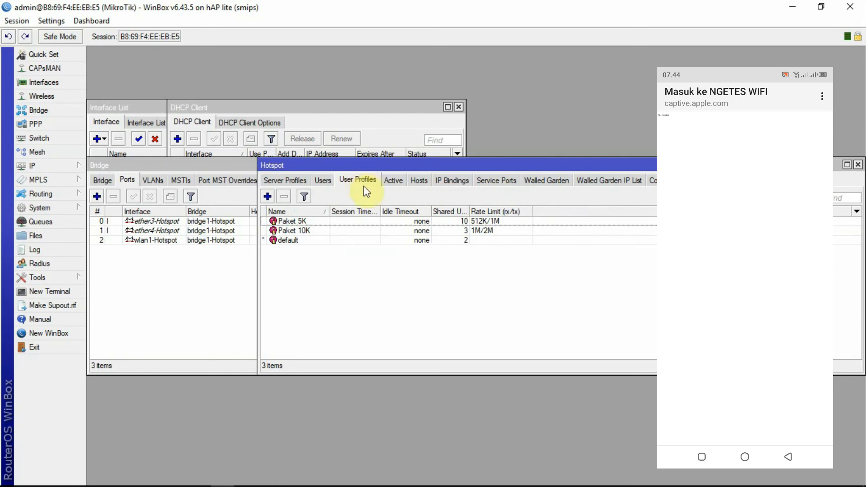
{"action": "left_click", "coordinate": [322, 181]}
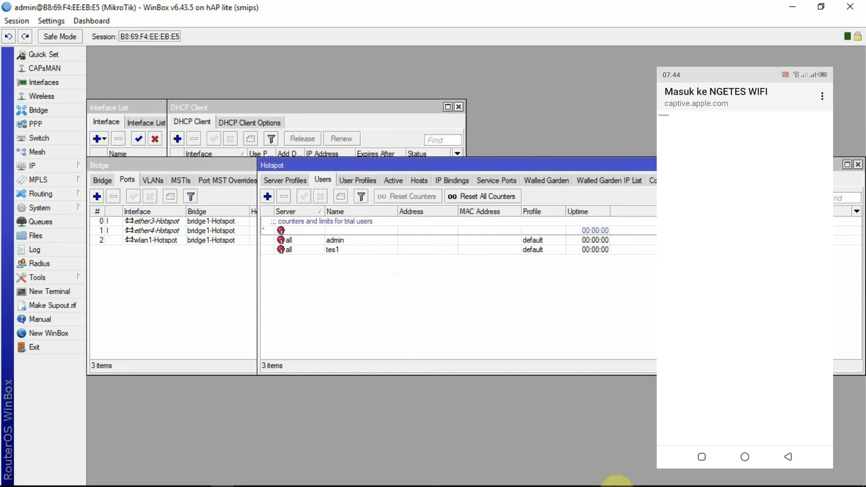
{"action": "left_click", "coordinate": [755, 479]}
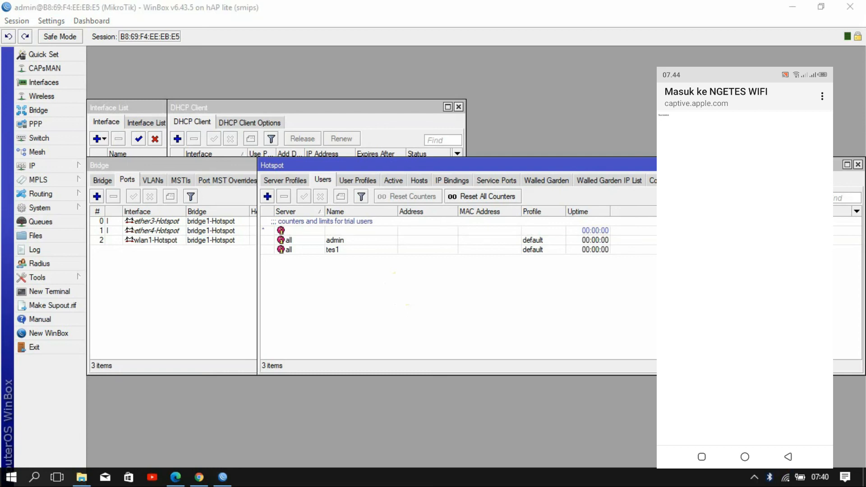
{"action": "right_click", "coordinate": [759, 430]}
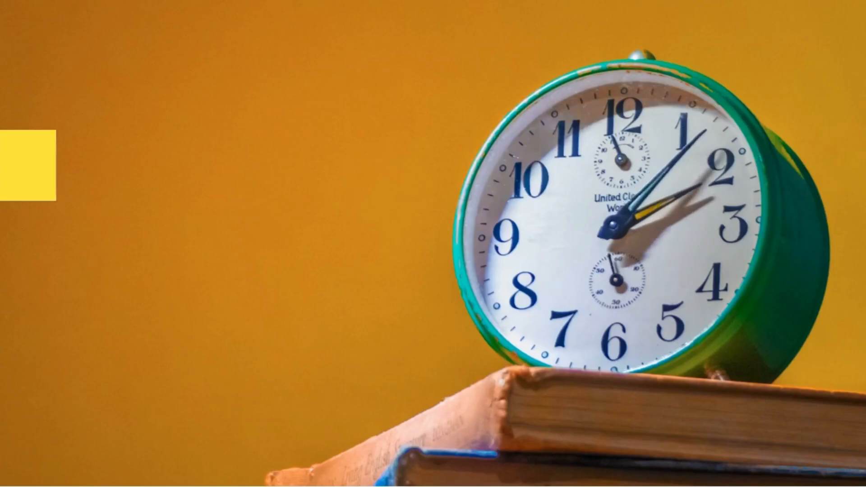